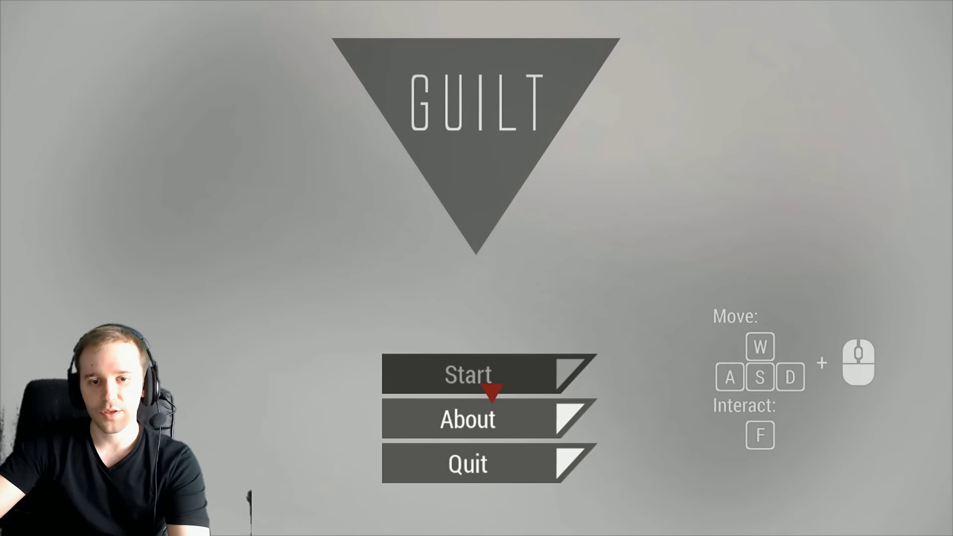
Start a new game of Guilt from the main menu
click(492, 392)
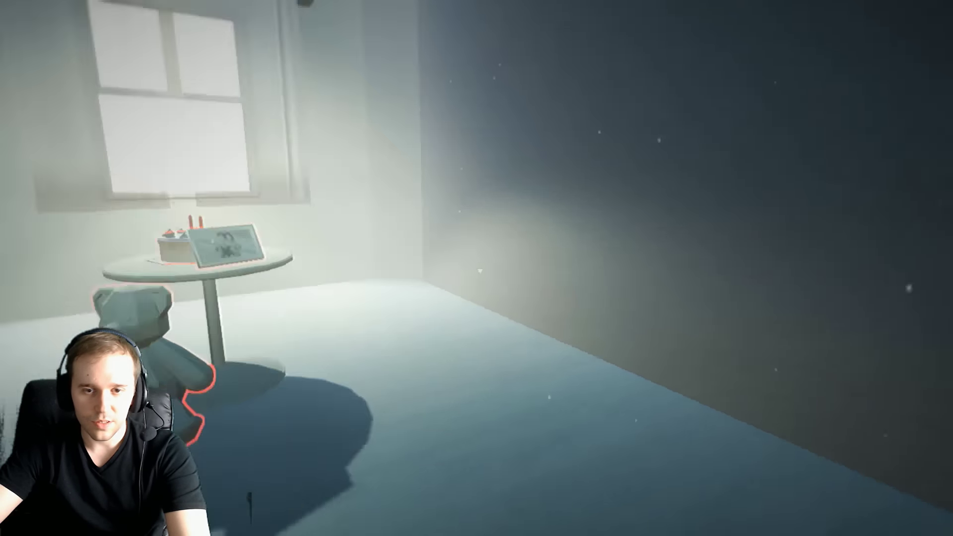
Walk up to and circle the teddy bear, then back away toward the cake
key(w)
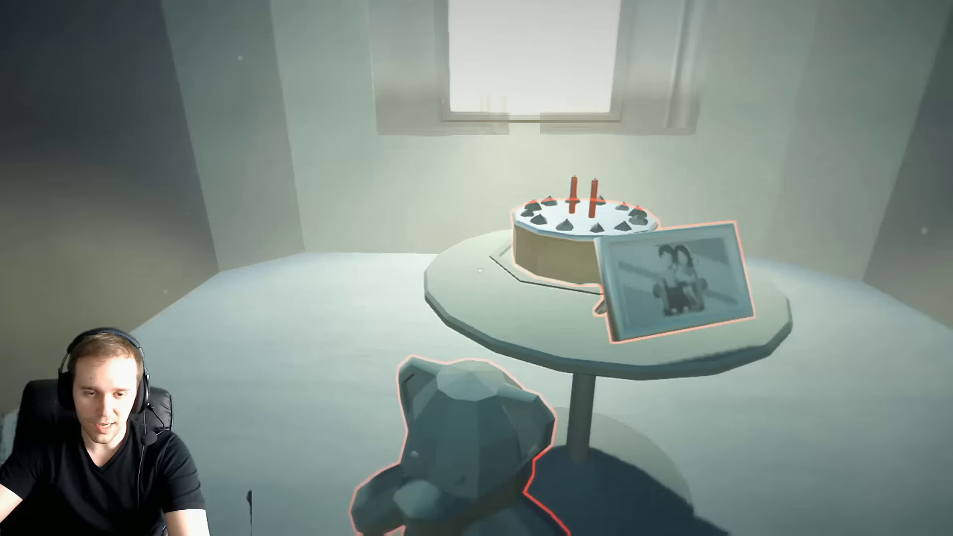
key(d)
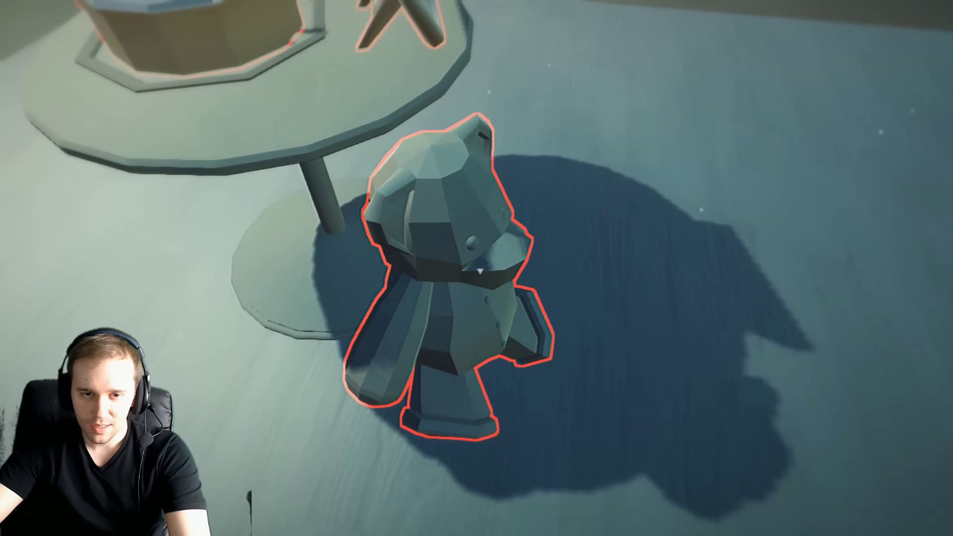
key(s)
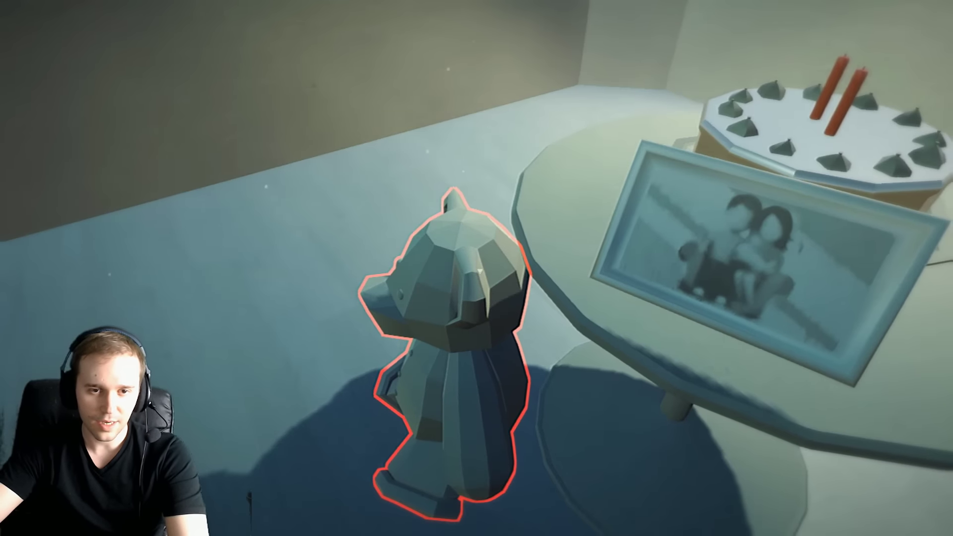
Pick up and inspect the teddy bear, then walk through the bright doorway
click(480, 271)
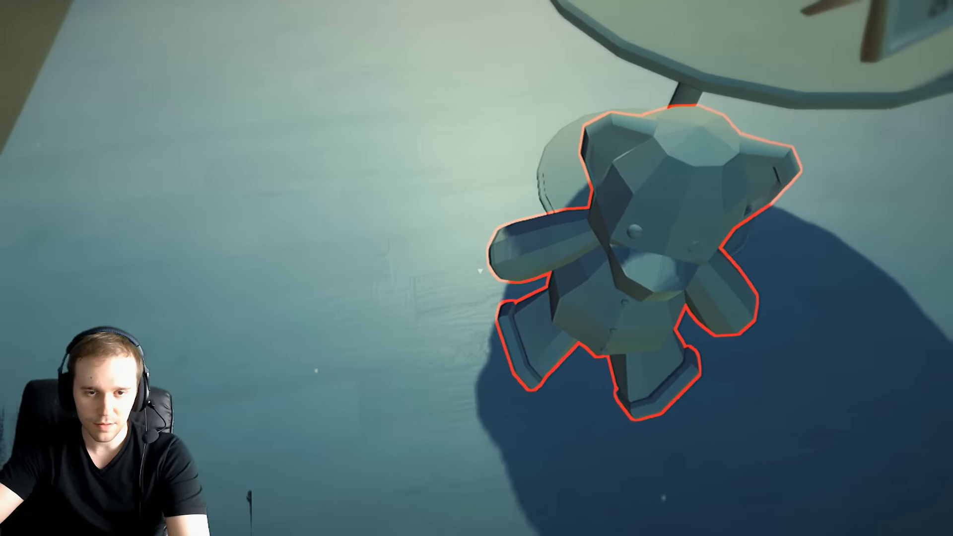
click(480, 271)
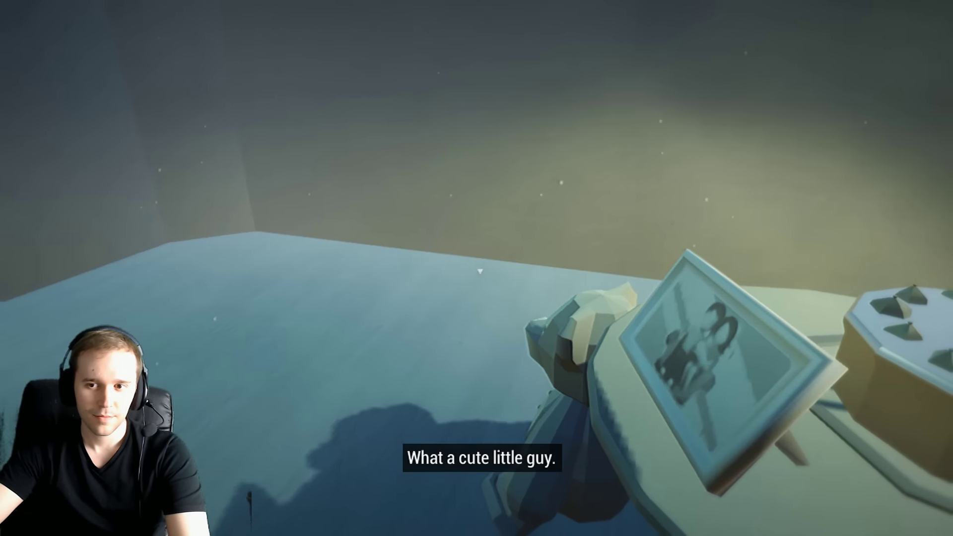
key(w)
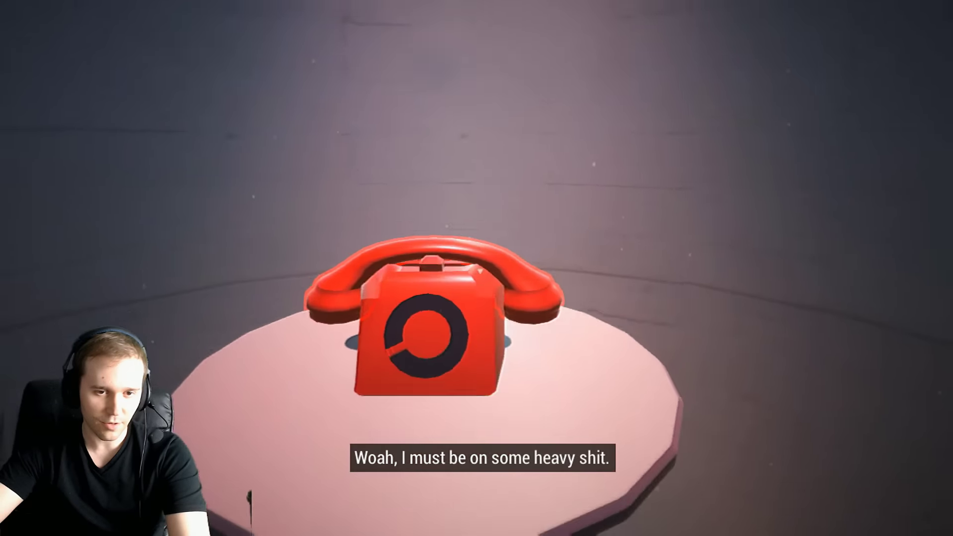
Interact with the red telephone to start the call
click(480, 271)
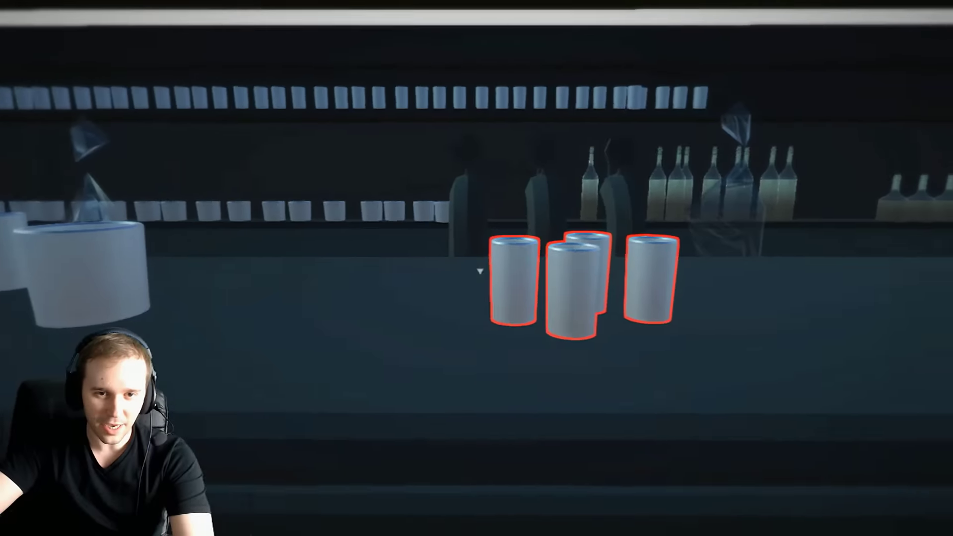
Drink a glass on the bar, order another at the counter, and drink it
click(479, 272)
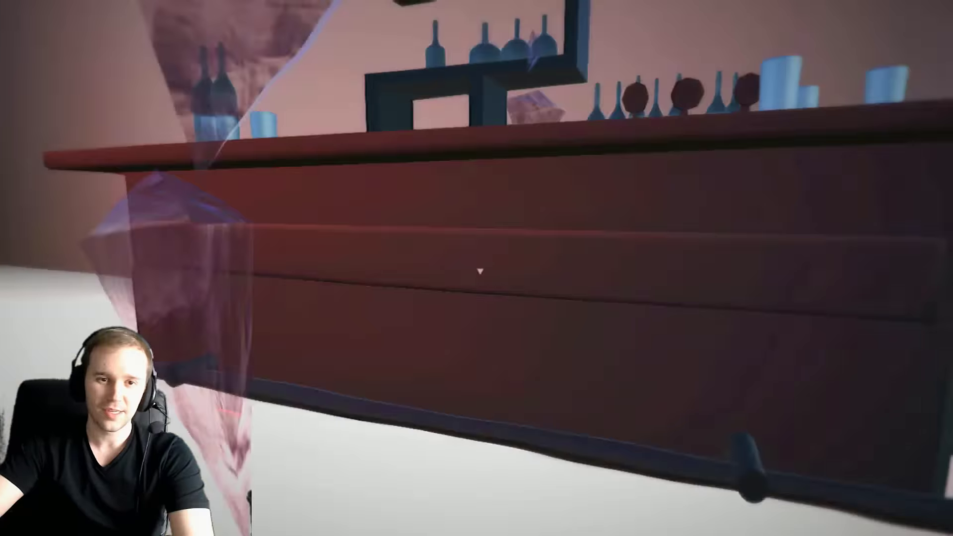
click(479, 272)
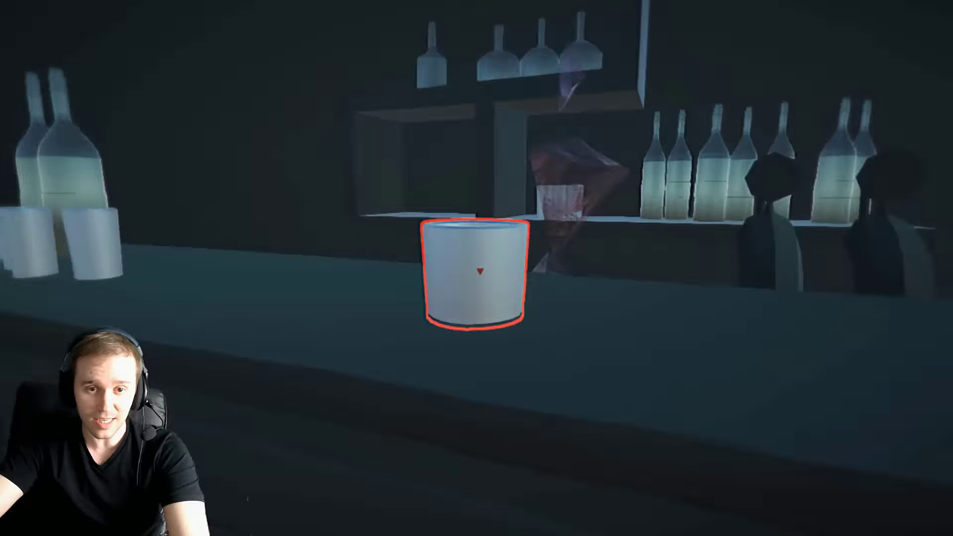
click(479, 271)
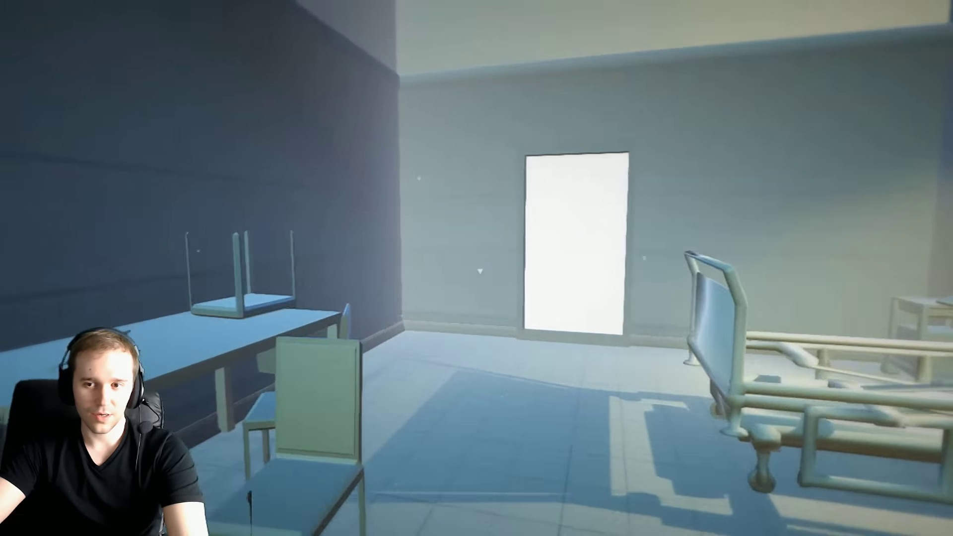
Walk into the living room and circle the table to view the cake and photo
key(w)
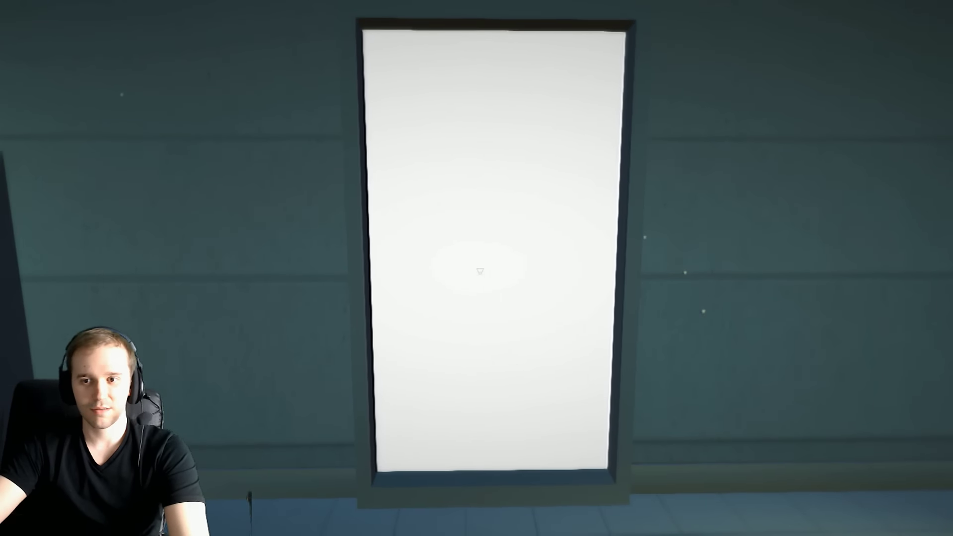
key(w)
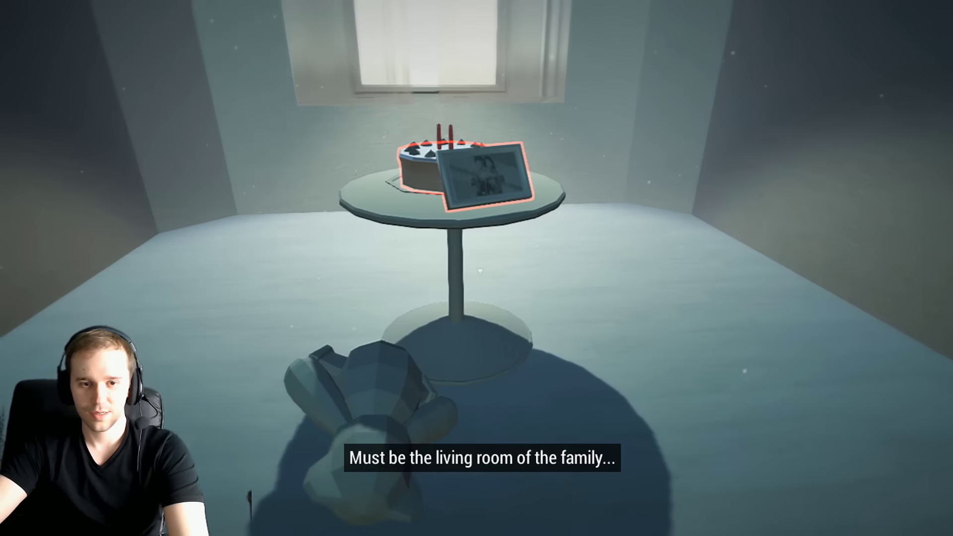
key(w)
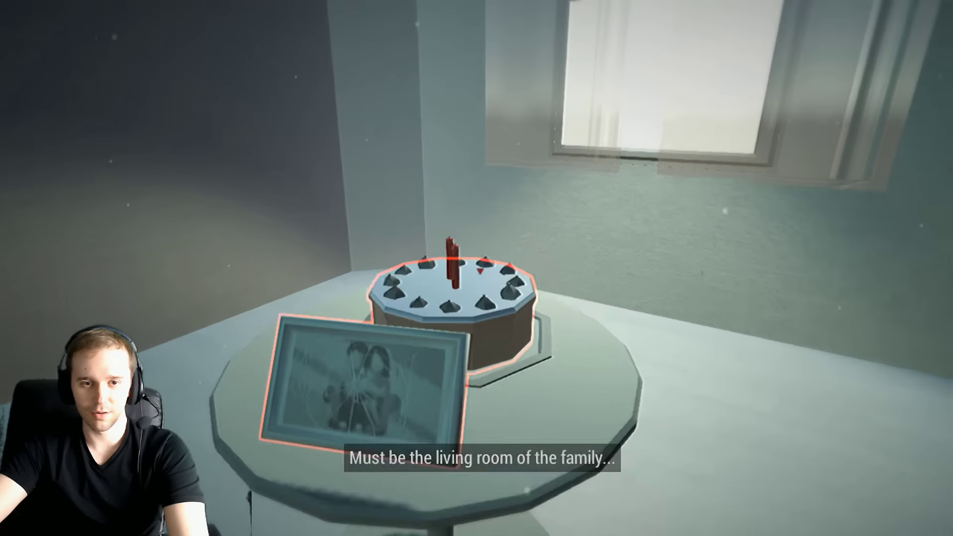
key(a)
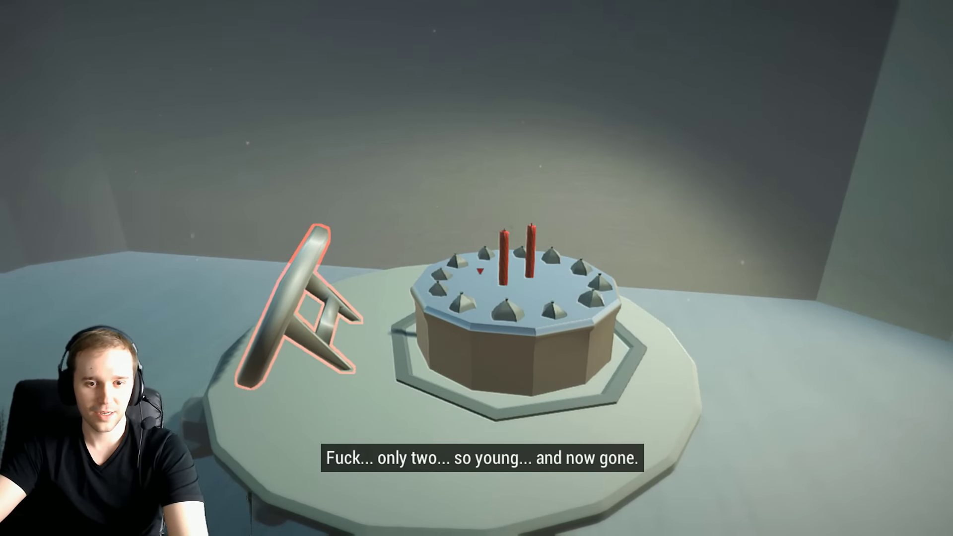
key(s)
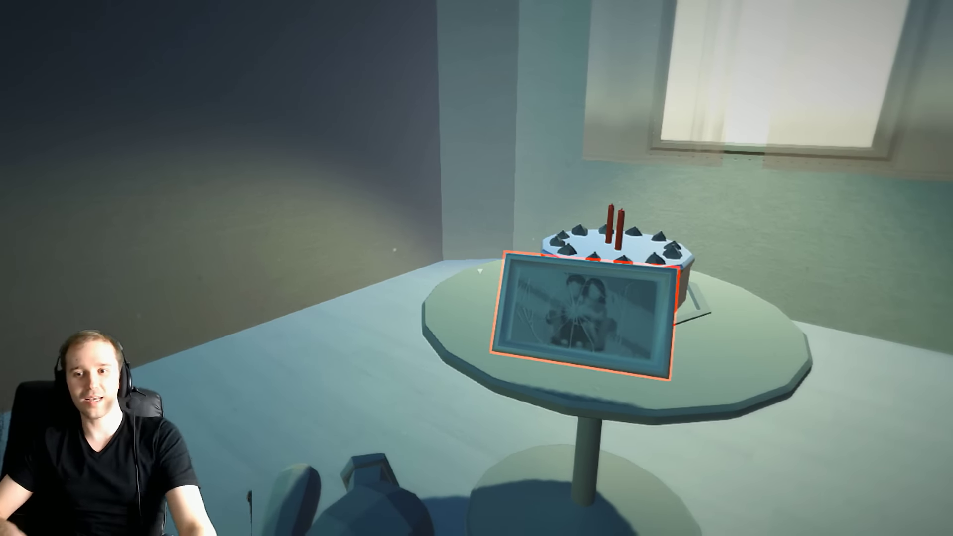
key(w)
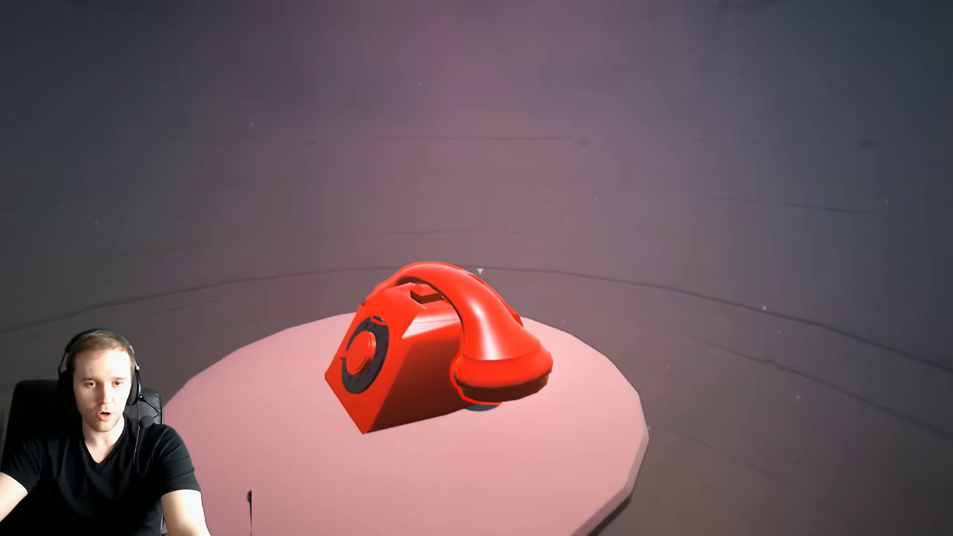
Circle the red telephone to face its dial, then drink the cups on the bar
key(a)
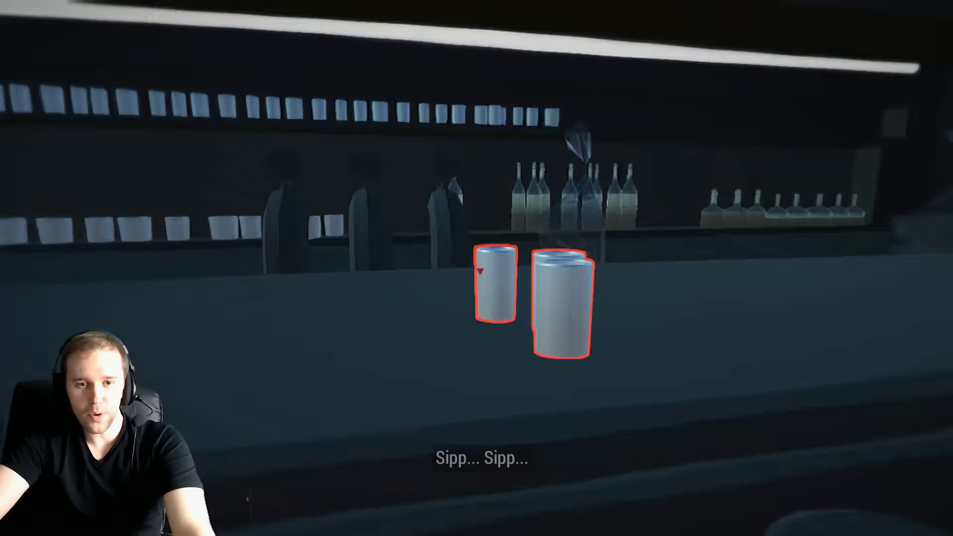
Drink more from the cups on the bar
click(479, 271)
click(479, 272)
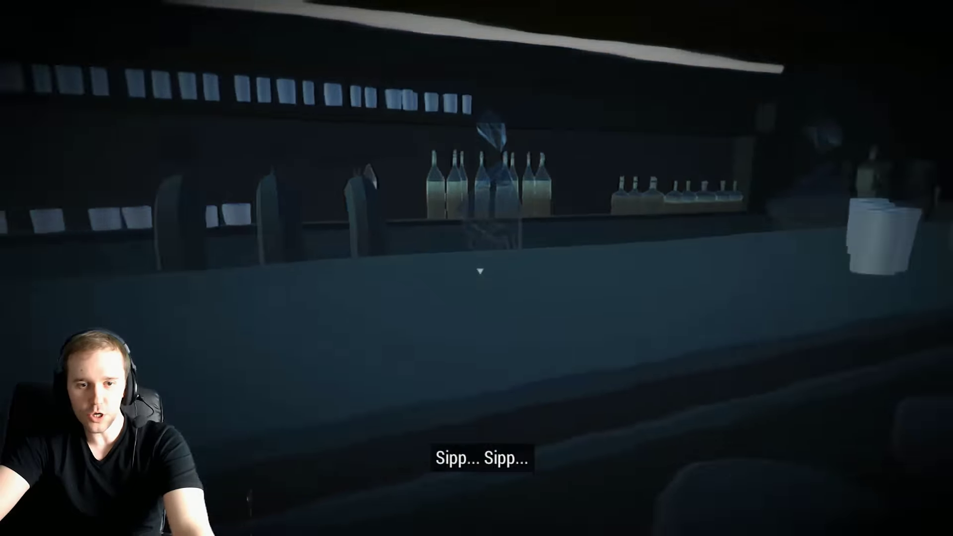